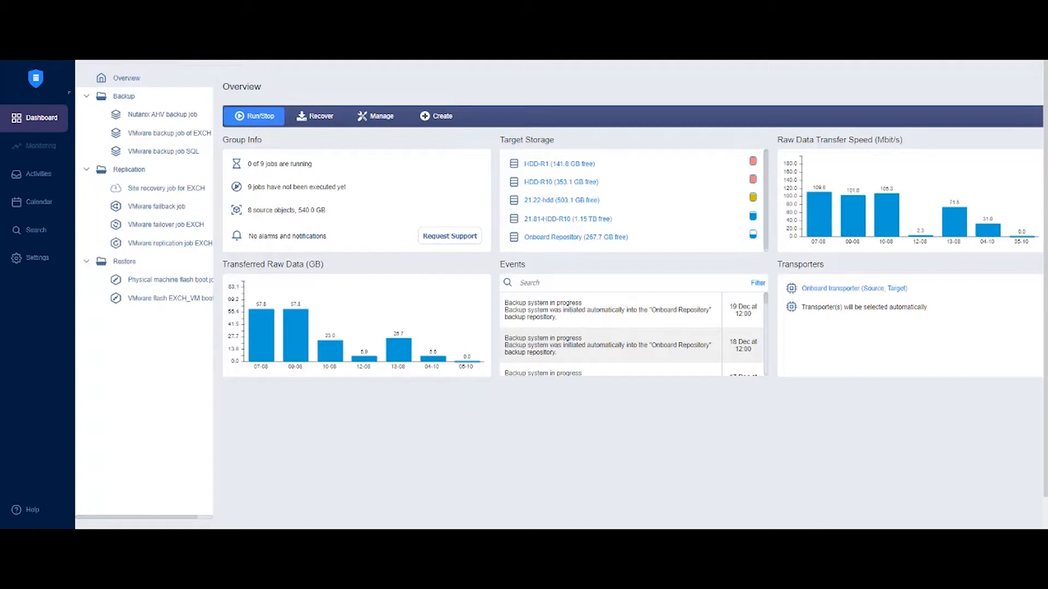
Go to Settings and select General > Users & Roles
left_click(37, 258)
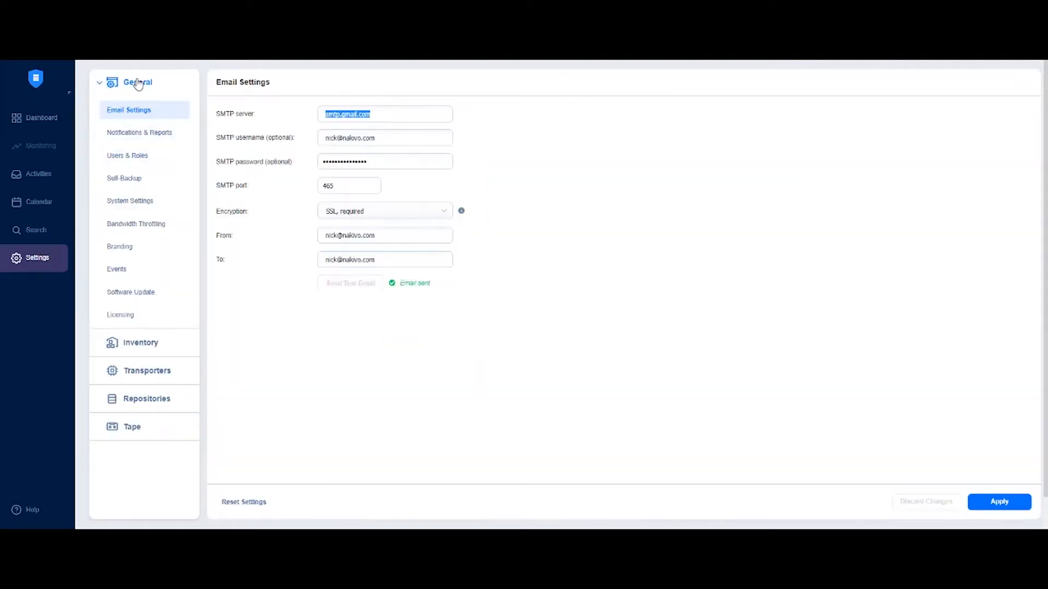
left_click(134, 157)
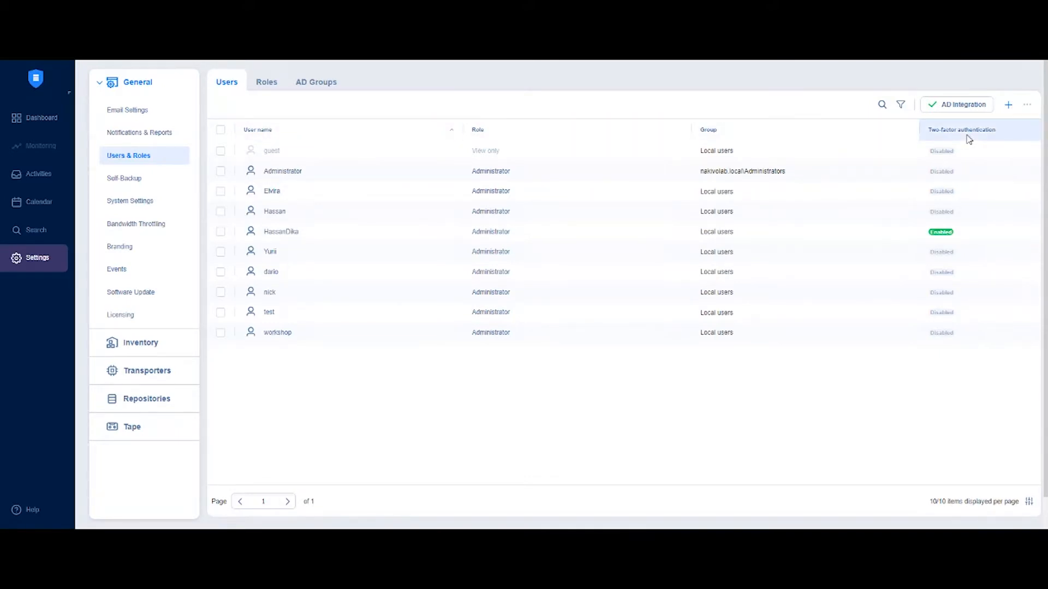
left_click(900, 107)
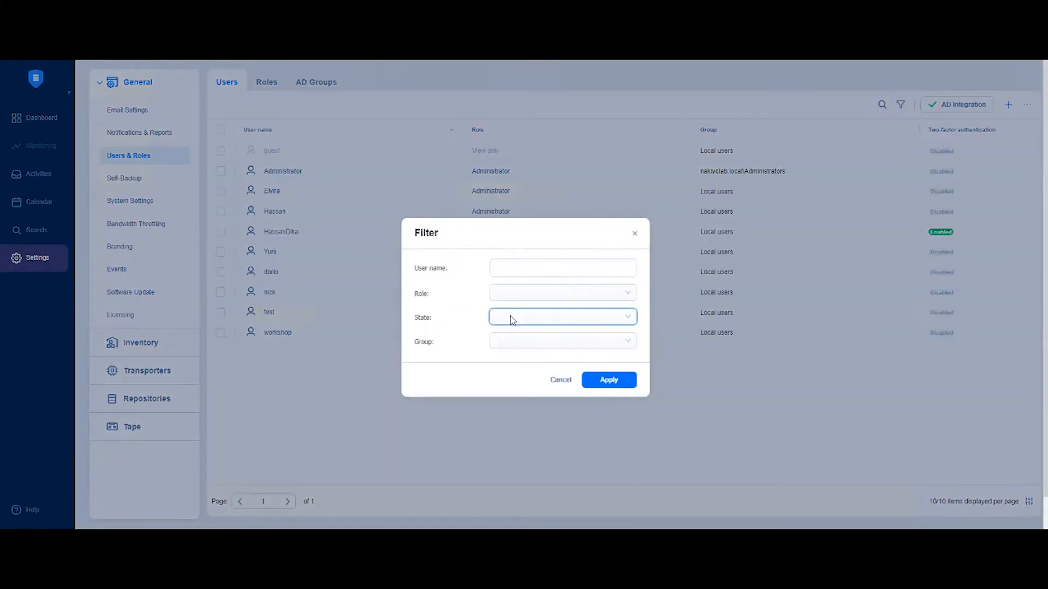
left_click(559, 382)
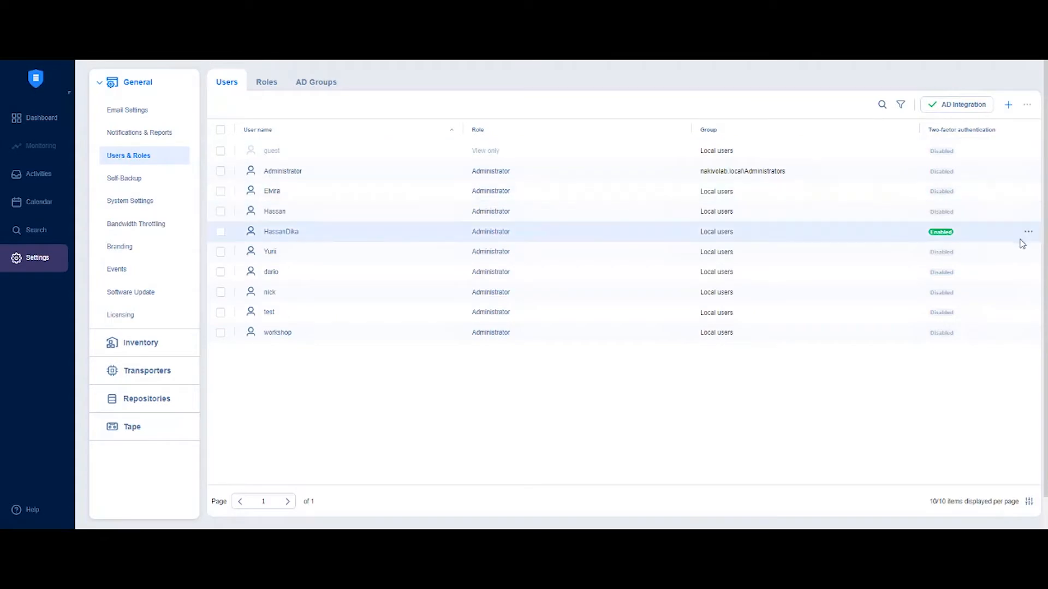
left_click(1026, 233)
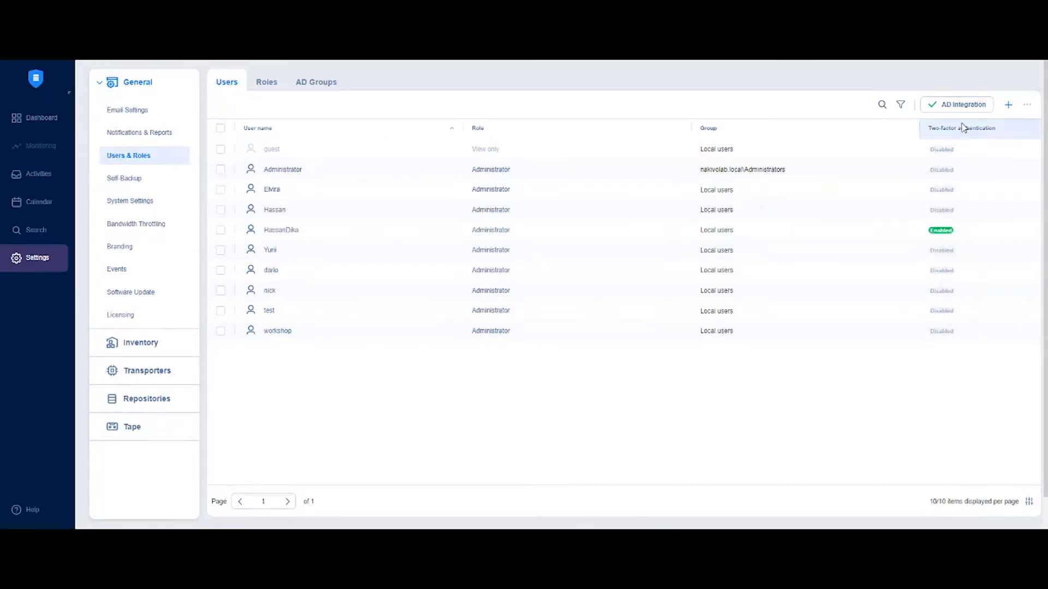
Start a new local user named operator, entering its e-mail address and the description 'Operation'
left_click(1009, 108)
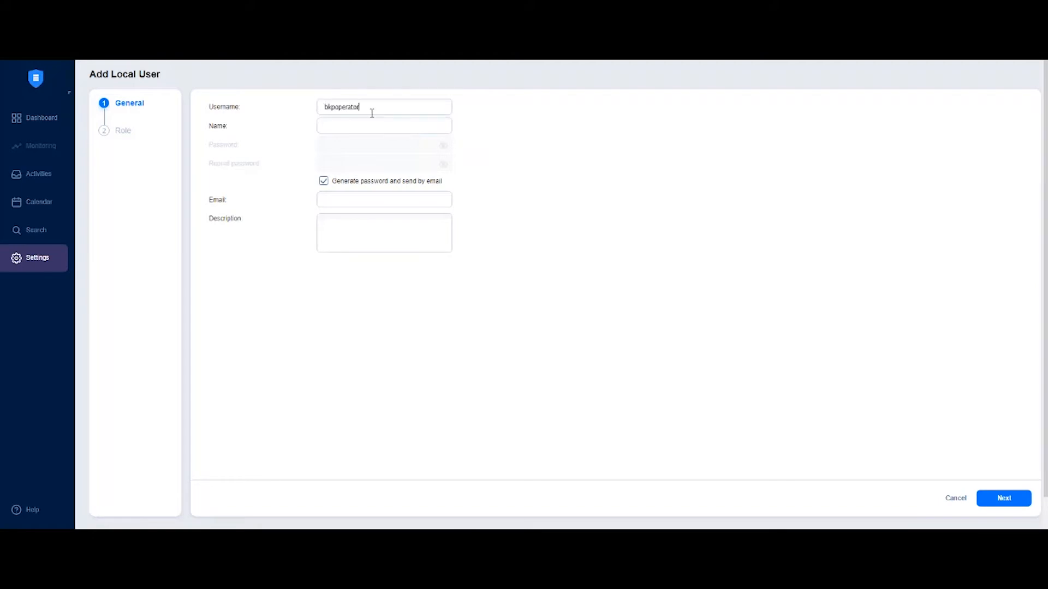
key("Tab")
type("operat")
left_click(356, 200)
key("Tab")
type("Operation")
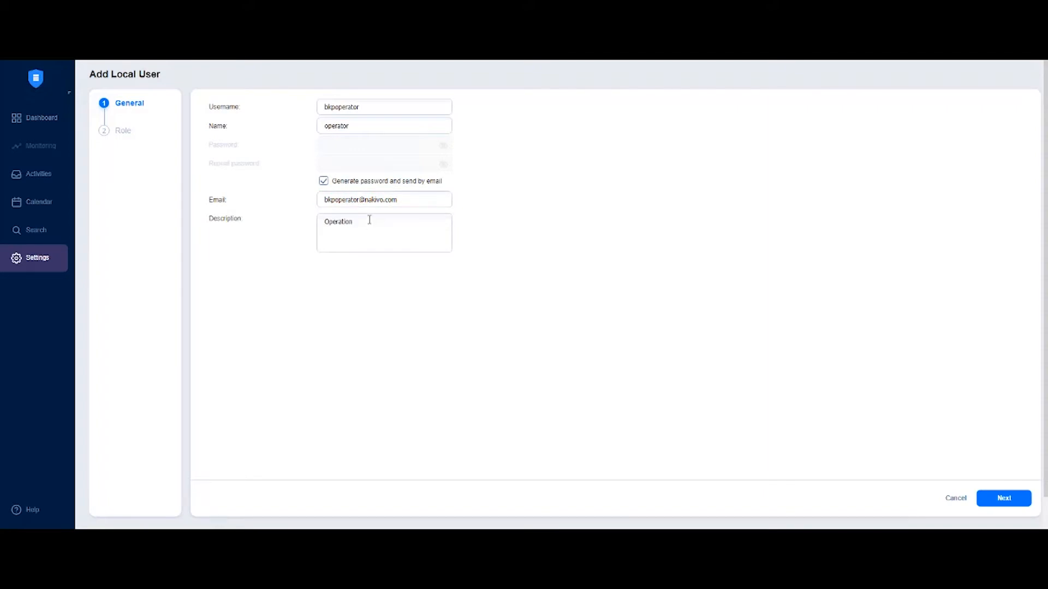
Turn off password generation and paste a manual password into both password fields
left_click(352, 185)
left_click(346, 145)
key("ctrl+v")
key("Tab")
key("ctrl+v")
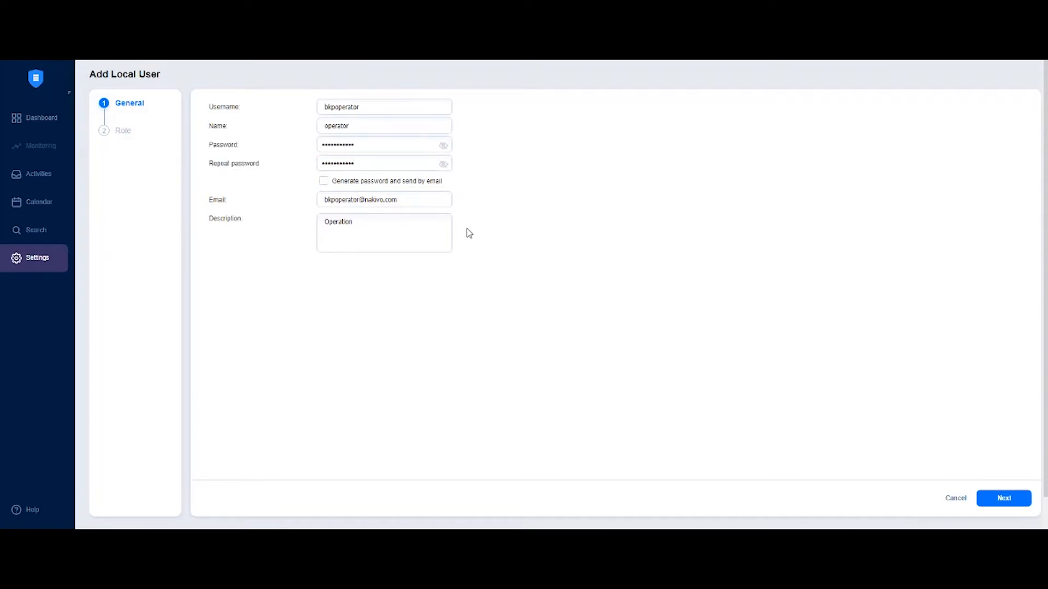
Assign the Backup operator role and finish creating the user
left_click(1004, 498)
left_click(322, 108)
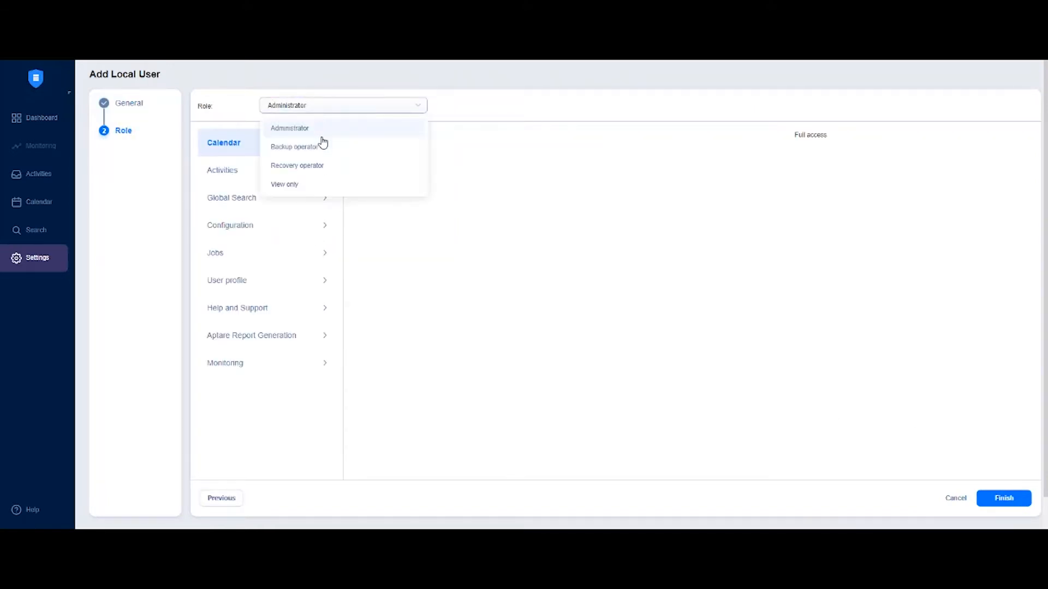
left_click(317, 151)
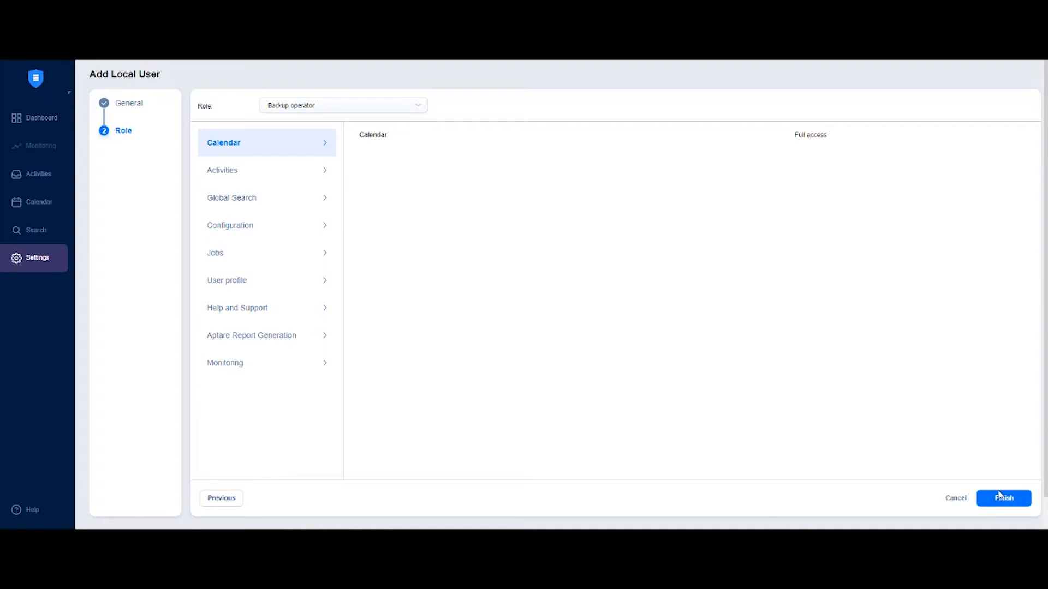
left_click(1000, 498)
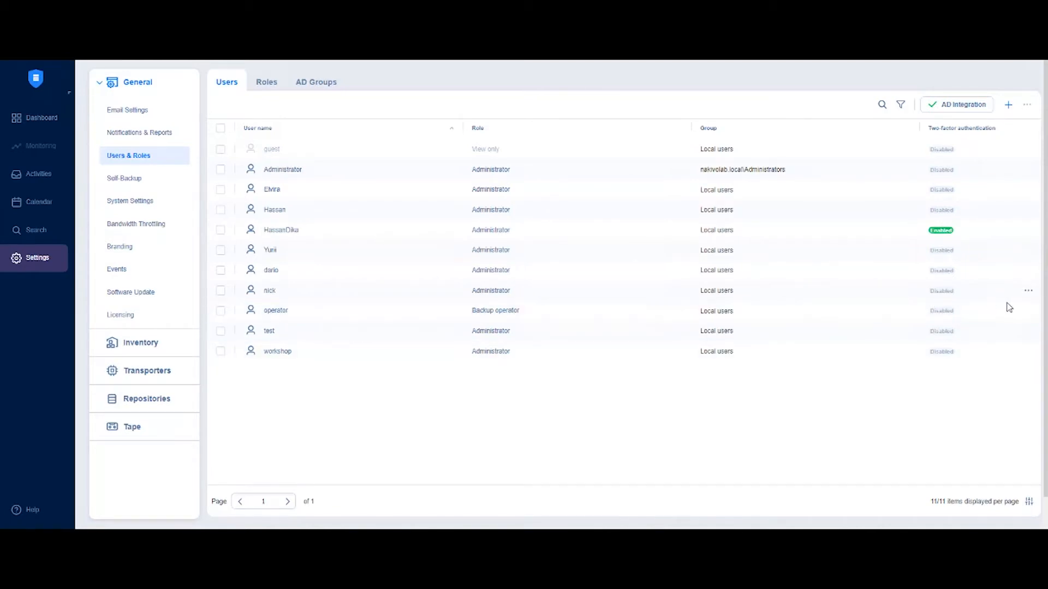
Check the operator user's actions menu, close it, and switch to the Roles tab
left_click(1026, 312)
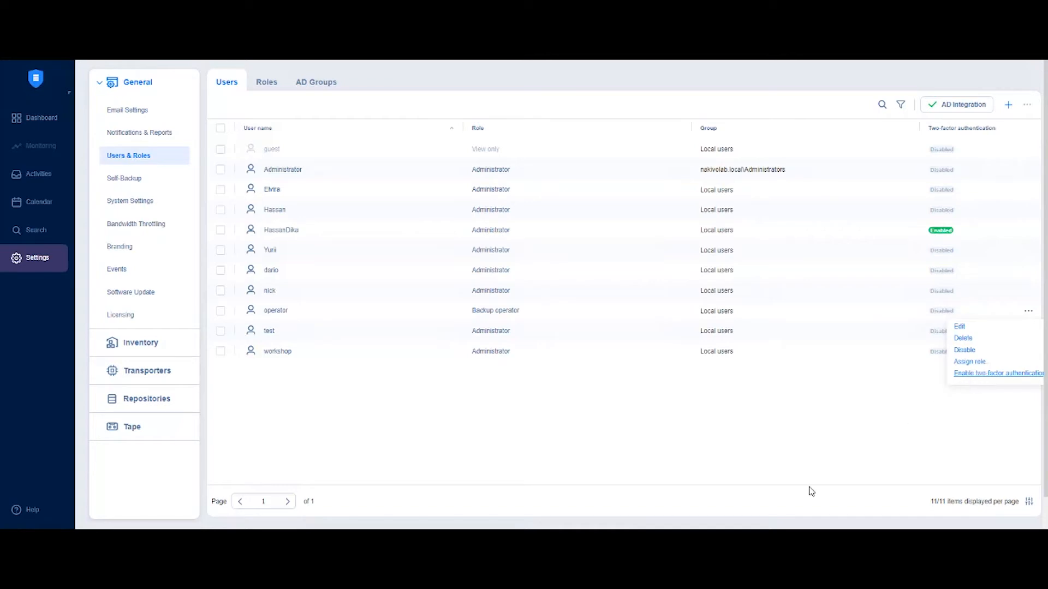
left_click(577, 259)
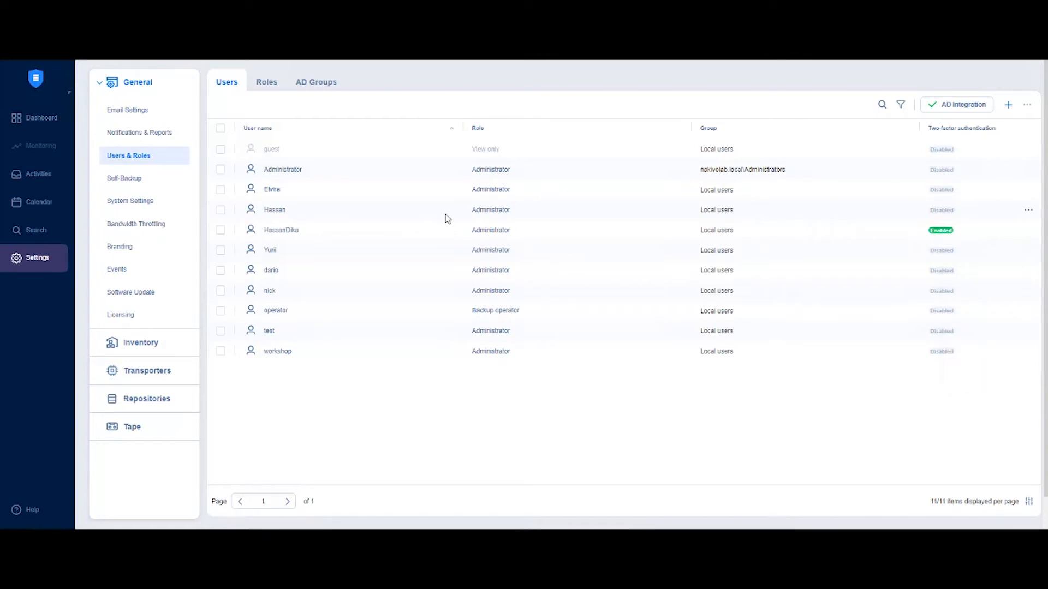
left_click(271, 86)
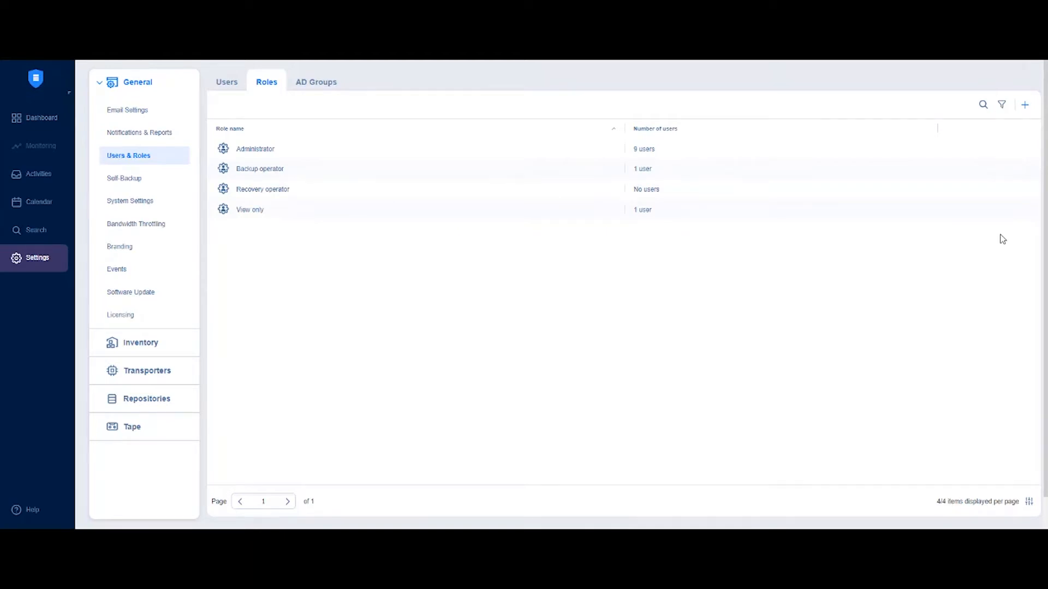
Glance at the View only role's actions, then begin a new role with Add Role
mouse_move(1023, 214)
left_click(1024, 212)
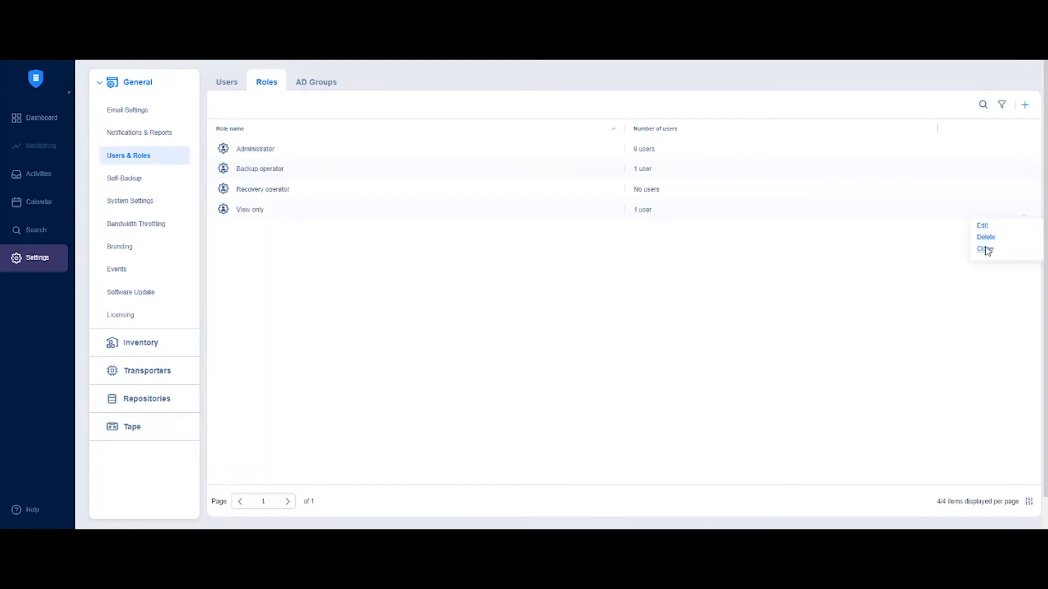
left_click(913, 265)
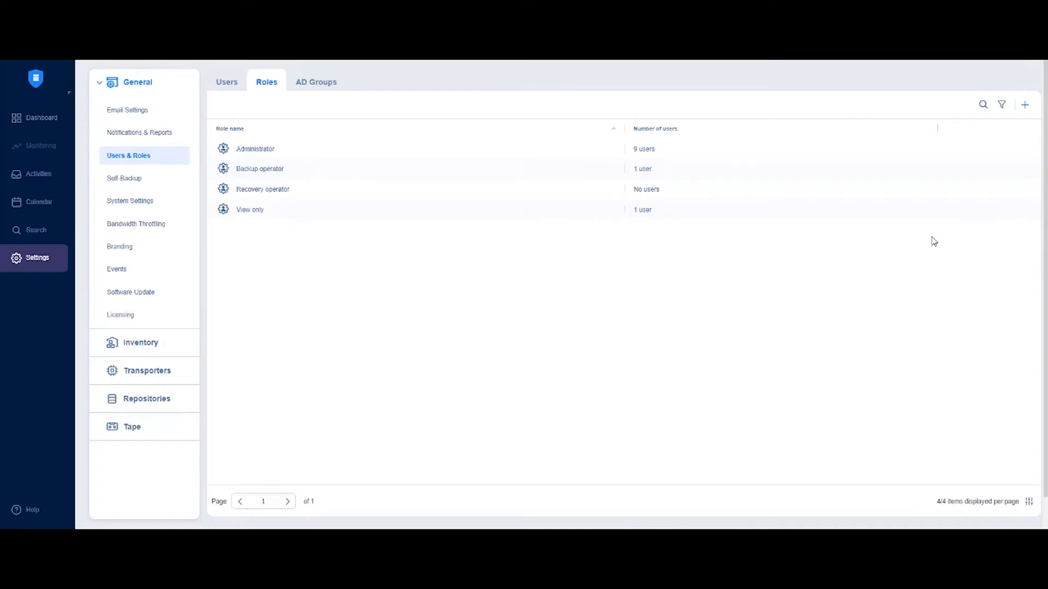
left_click(1024, 107)
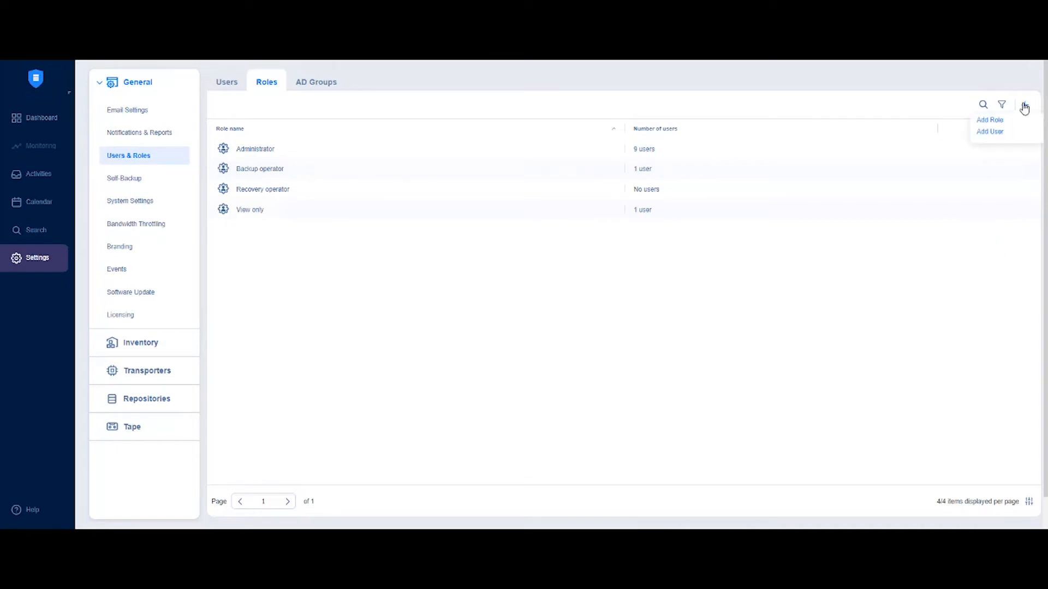
left_click(980, 122)
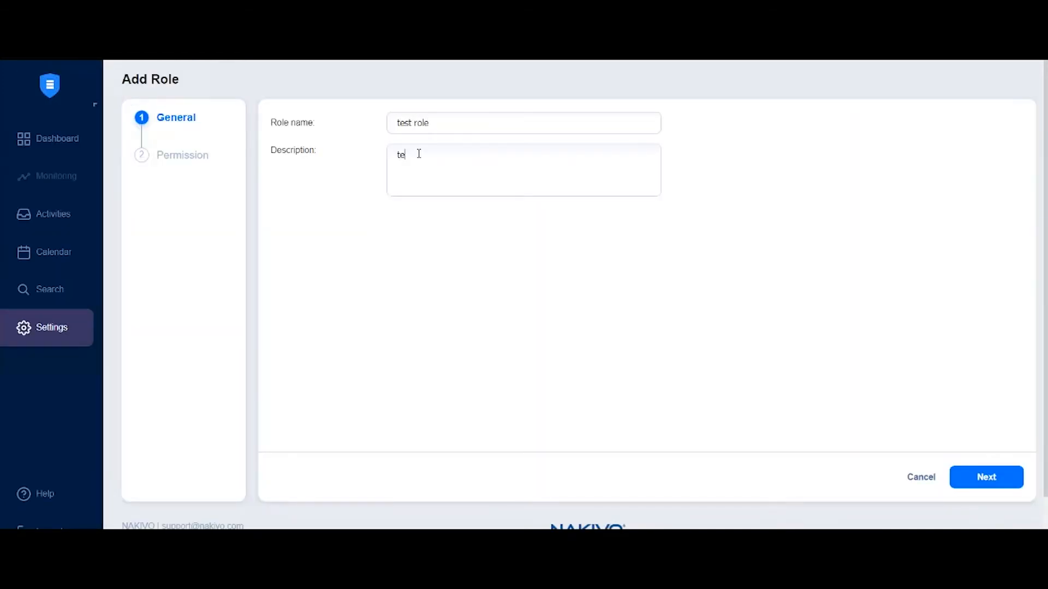
Step through the permissions page to save 'test role', then show the AD Groups tab
left_click(984, 476)
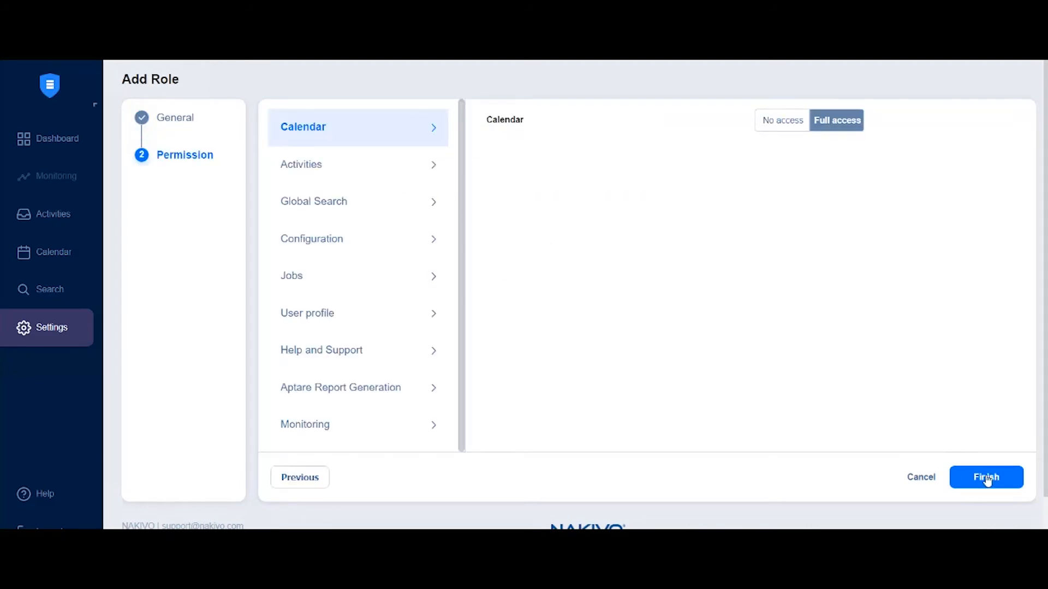
left_click(961, 476)
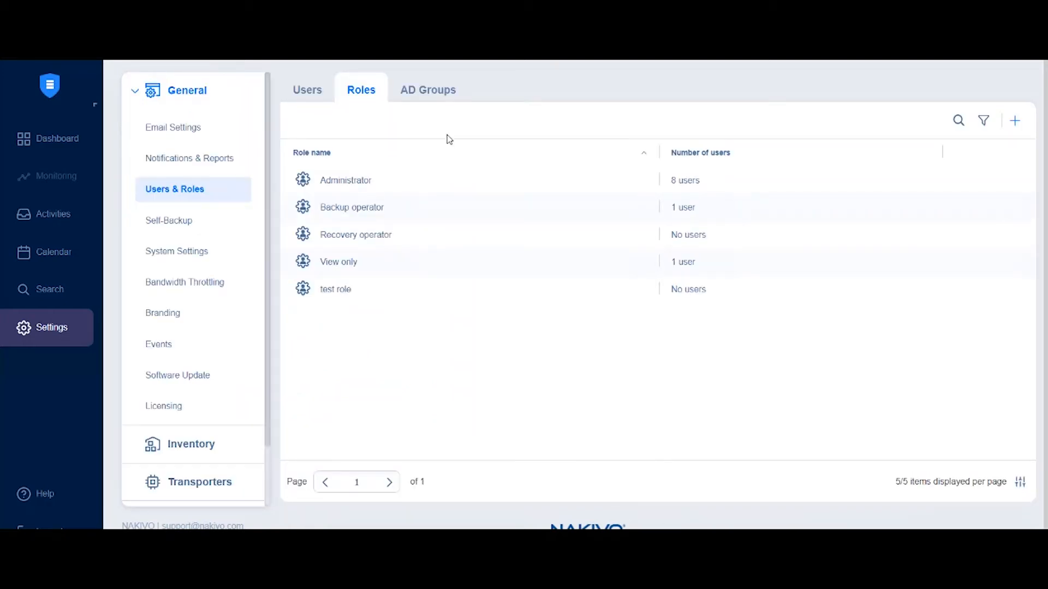
left_click(430, 96)
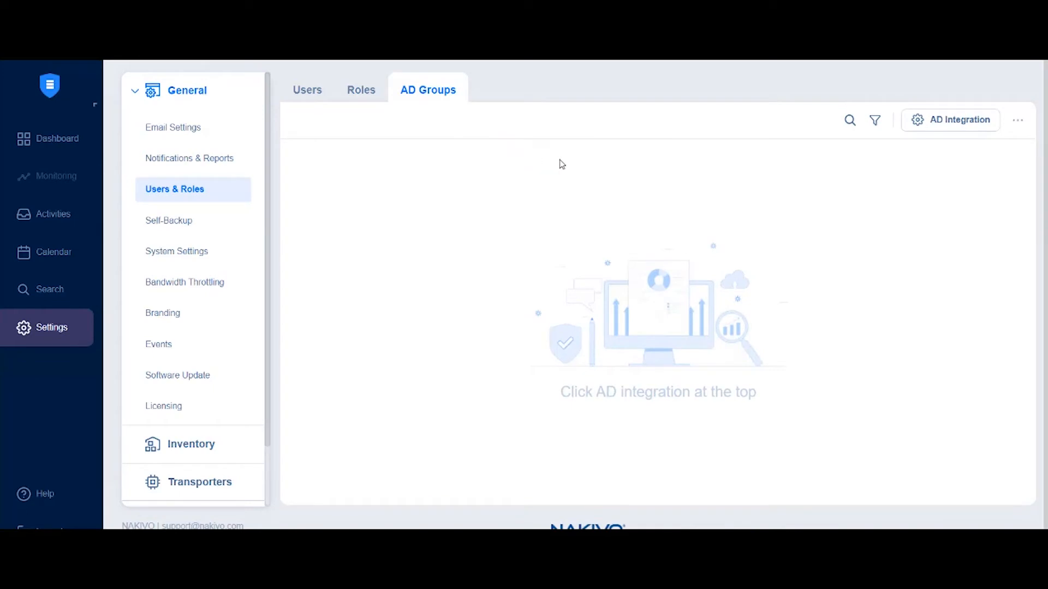
left_click(875, 127)
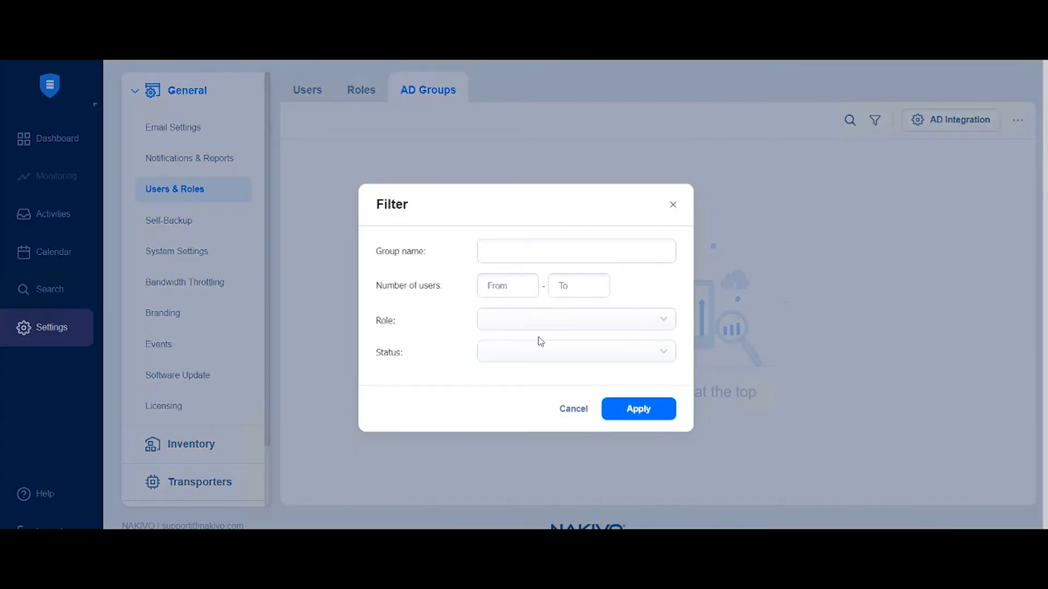
left_click(569, 410)
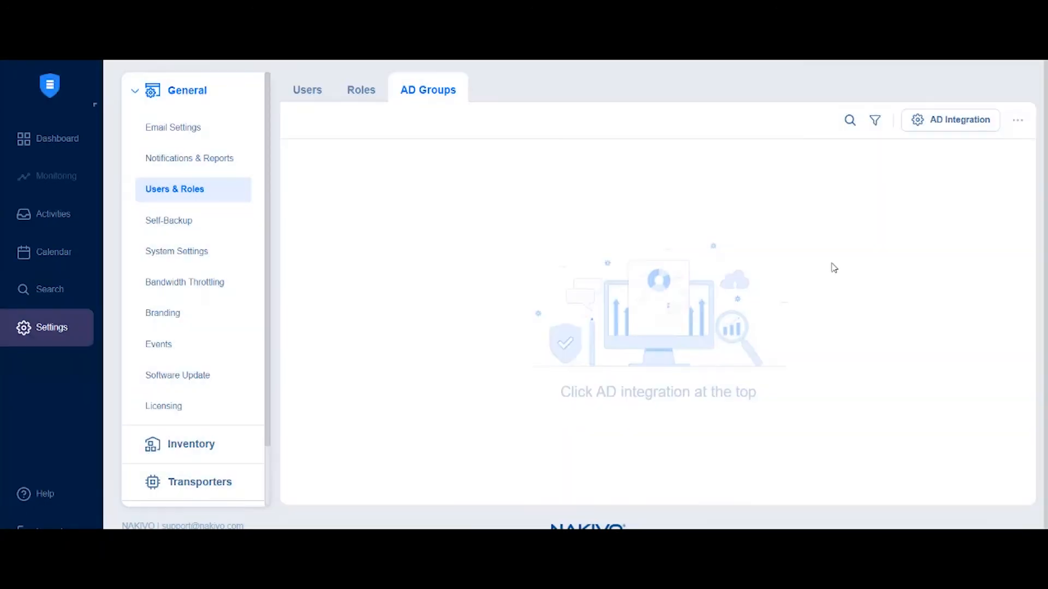
Apply AD integration for nakivolab.local, DC 10.30.22.142, Administrators group and Administrator login, then reconfirm
left_click(939, 123)
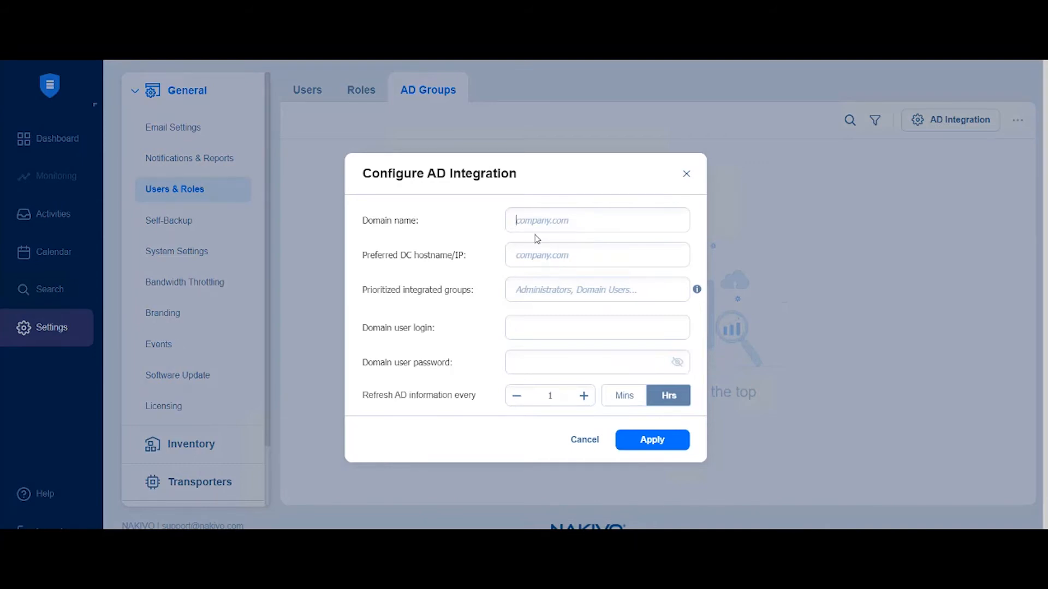
type("nakivolab.loca")
type("10.30.22.142")
type("Administrators")
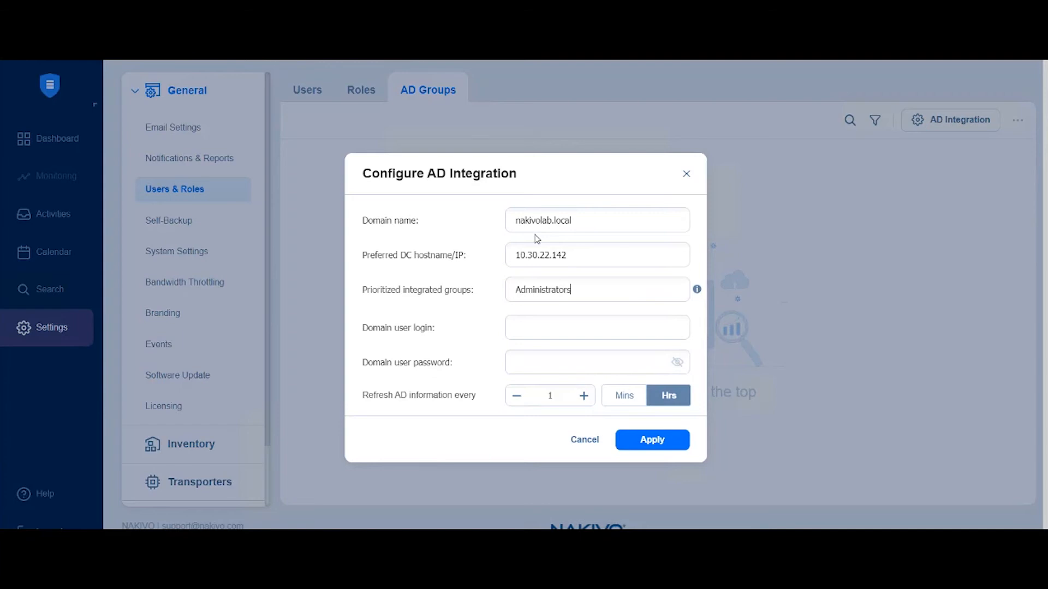
left_click(535, 327)
type("Administrator")
left_click(657, 443)
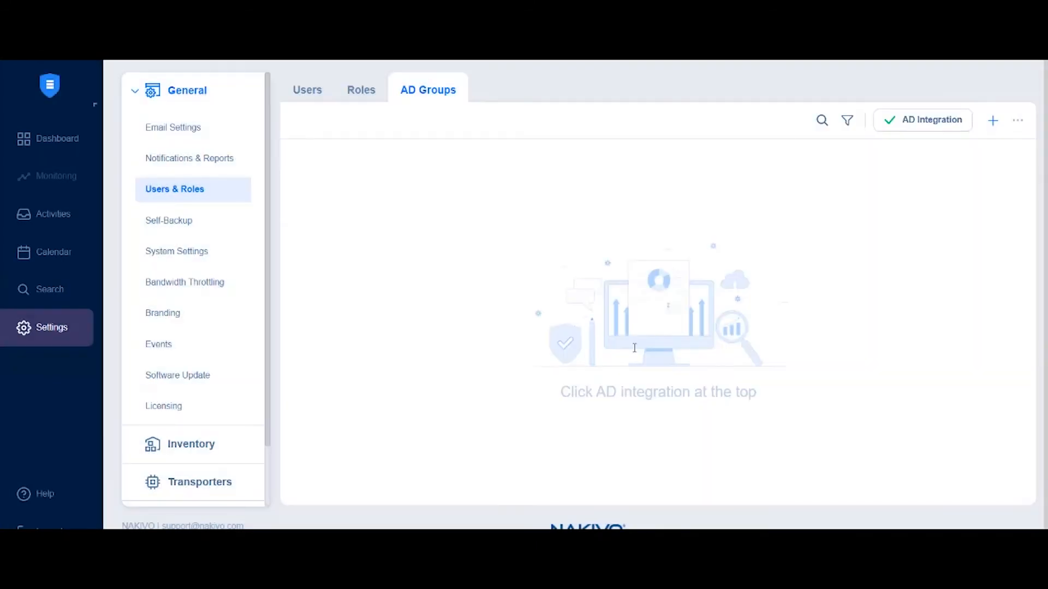
left_click(908, 129)
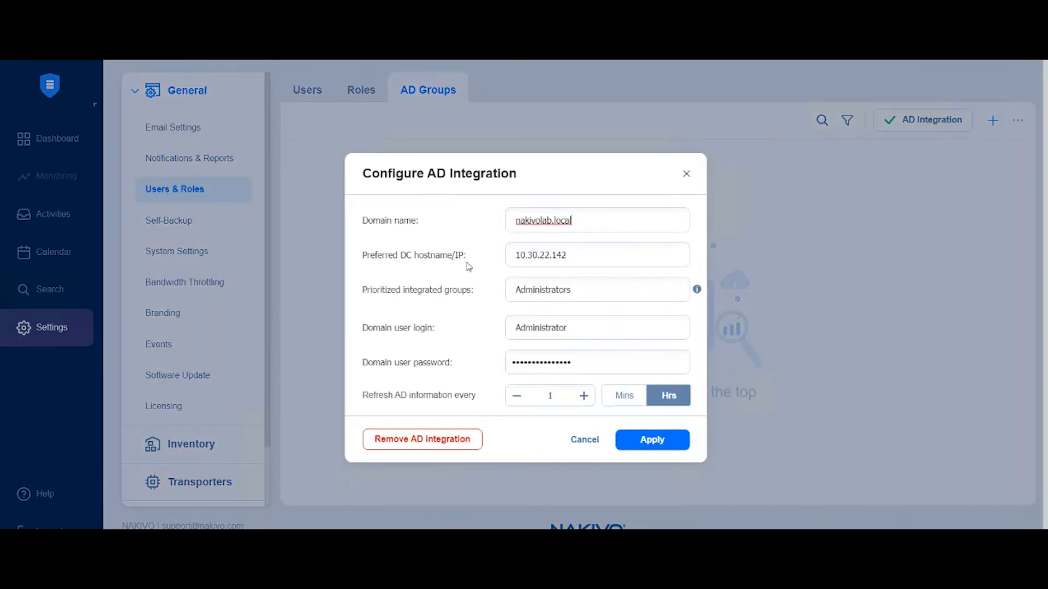
left_click(651, 445)
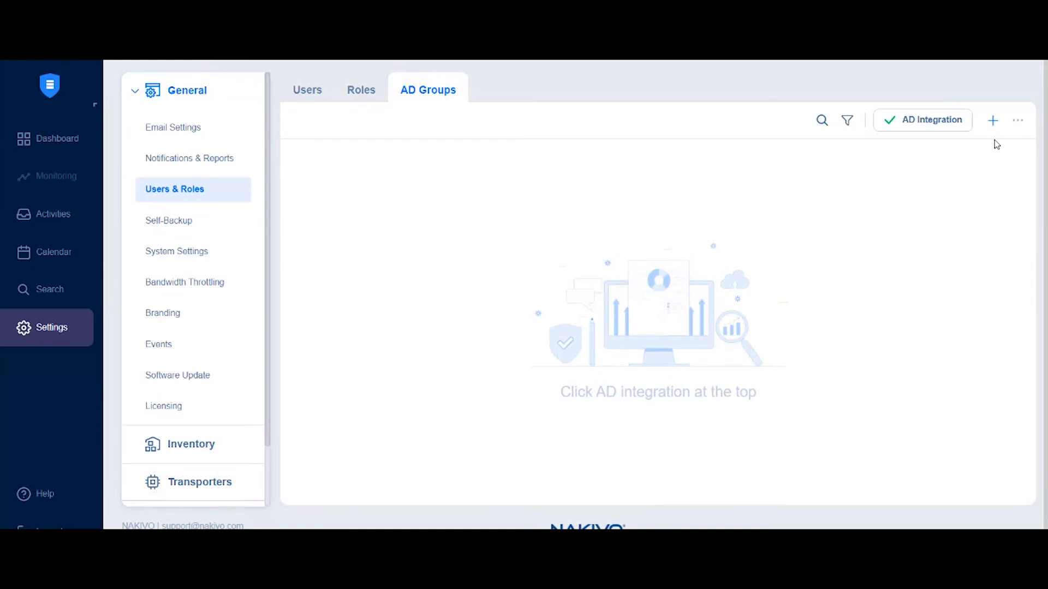
Tick the Administrators group in the Add AD Group wizard and keep the Administrator role
left_click(993, 121)
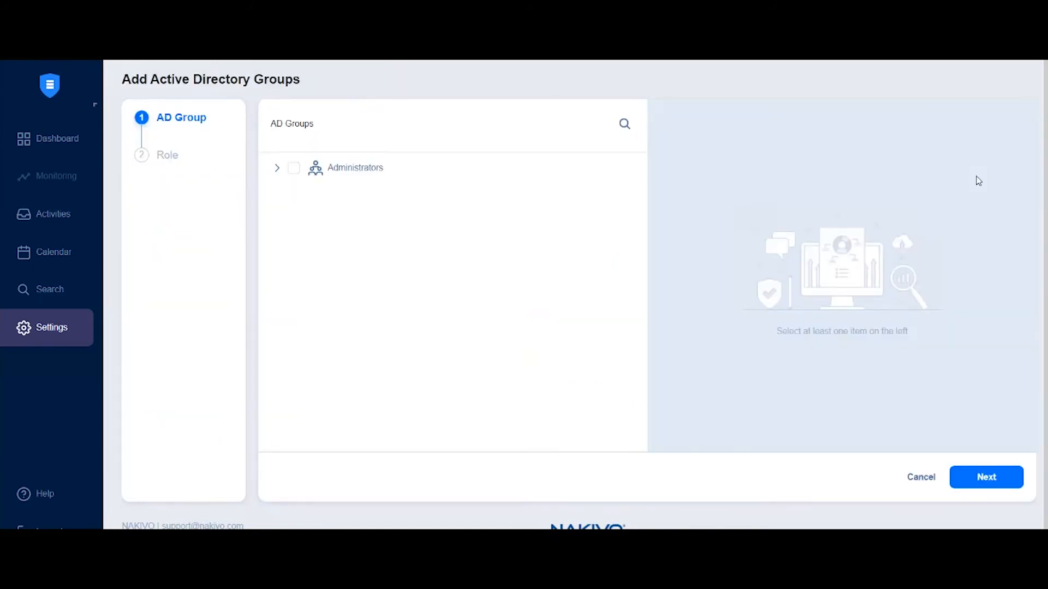
left_click(293, 174)
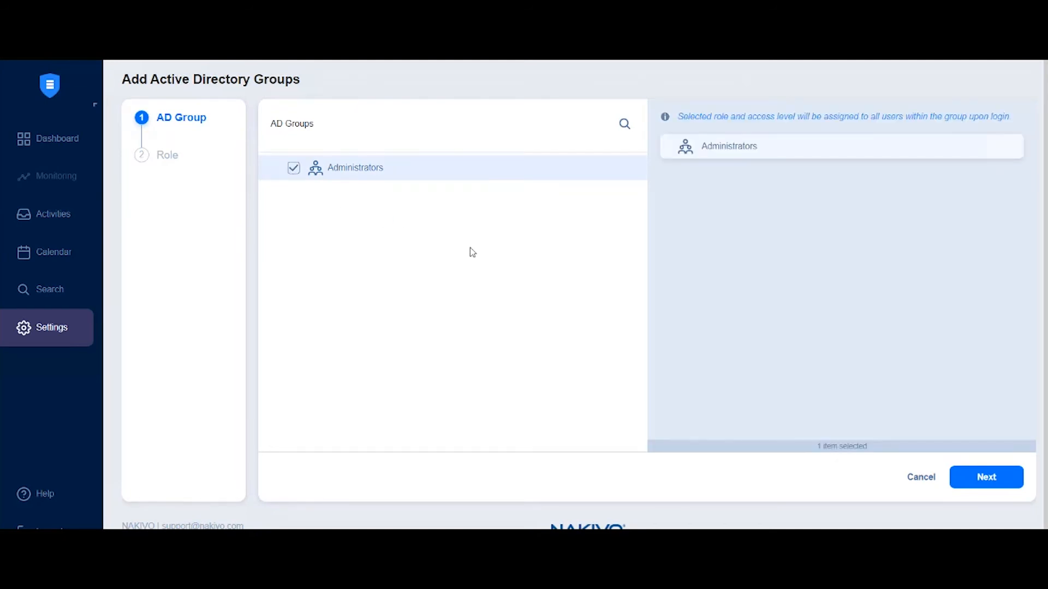
left_click(986, 477)
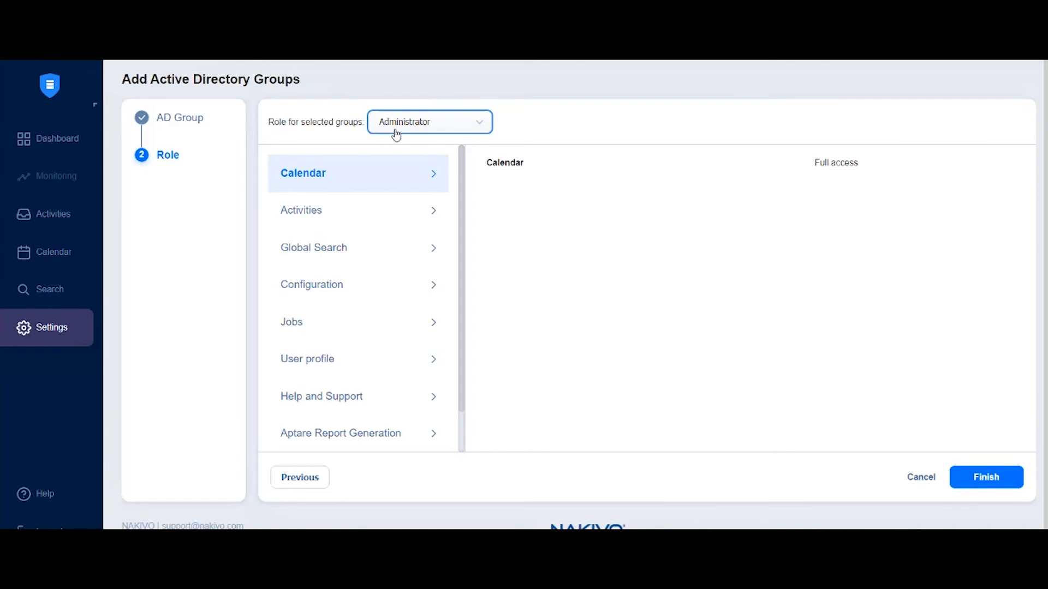
left_click(985, 479)
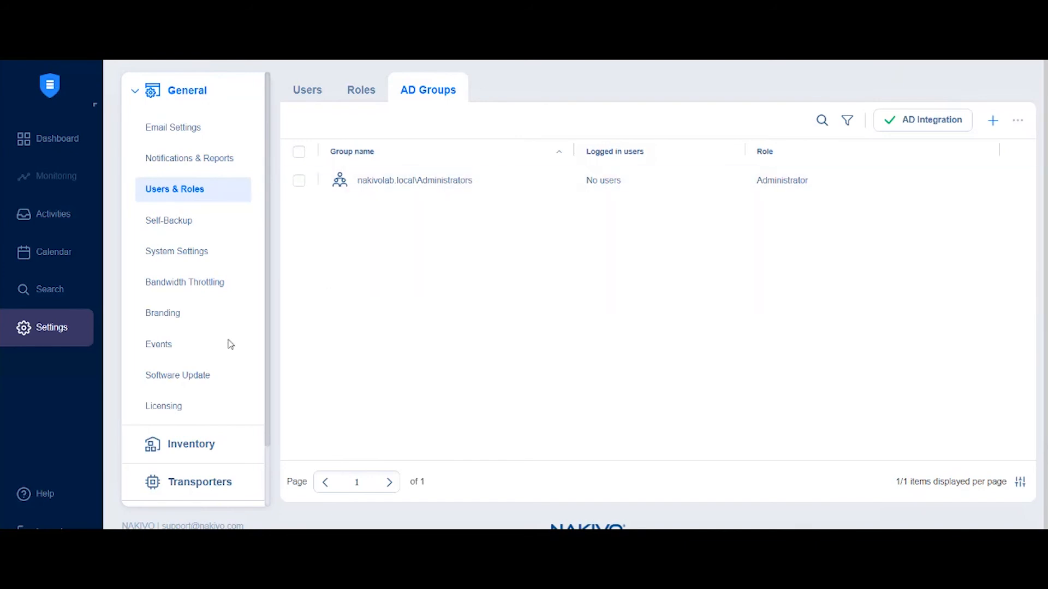
Log out and sign back in as nakivolab\Administrator with the domain account password
left_click(53, 525)
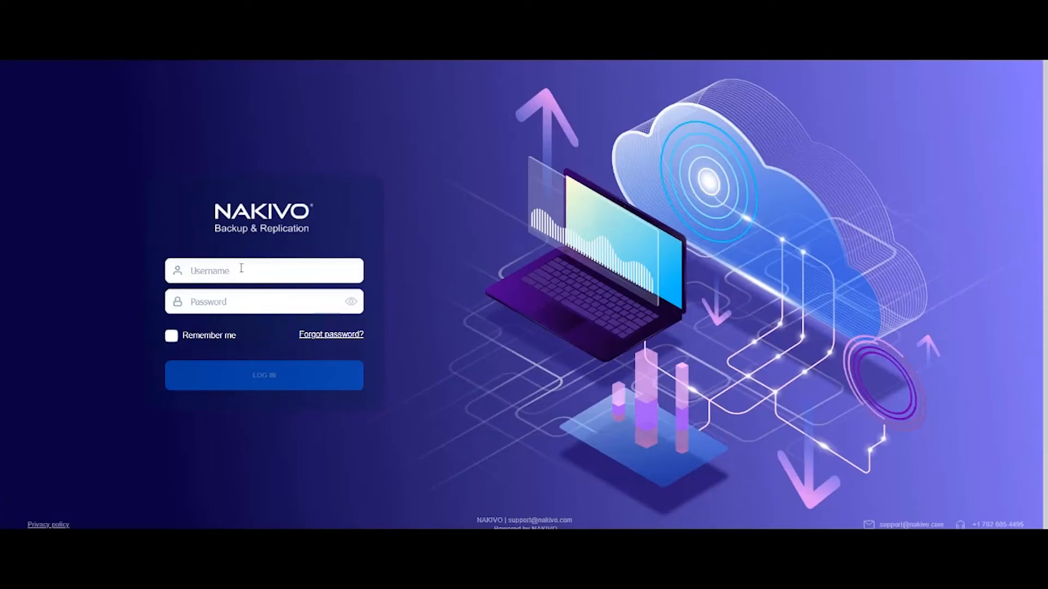
type("nakivola")
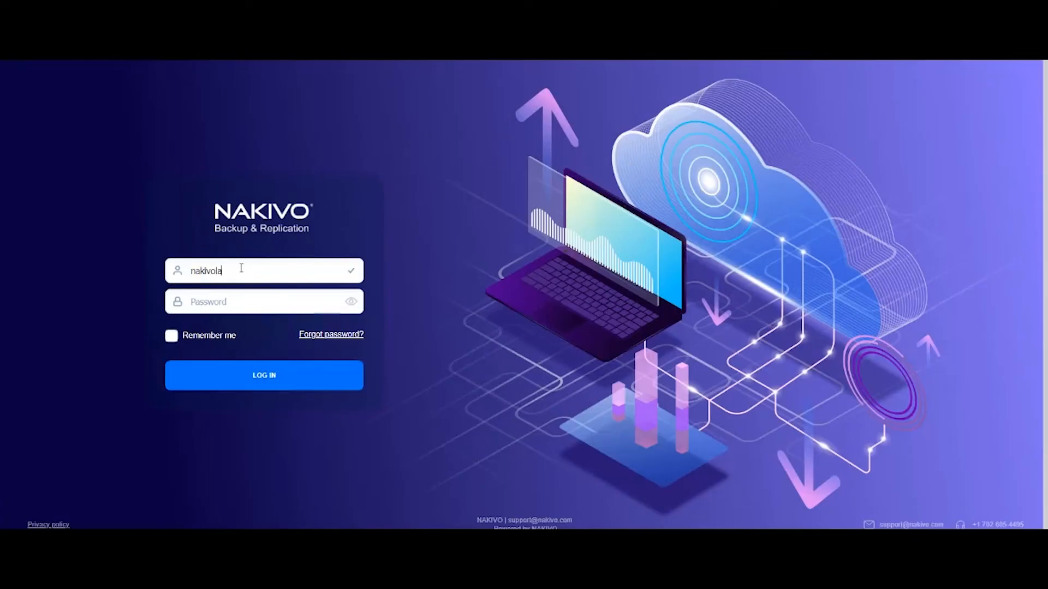
type("b\\Administrator")
key("Tab")
type("************")
key("Return")
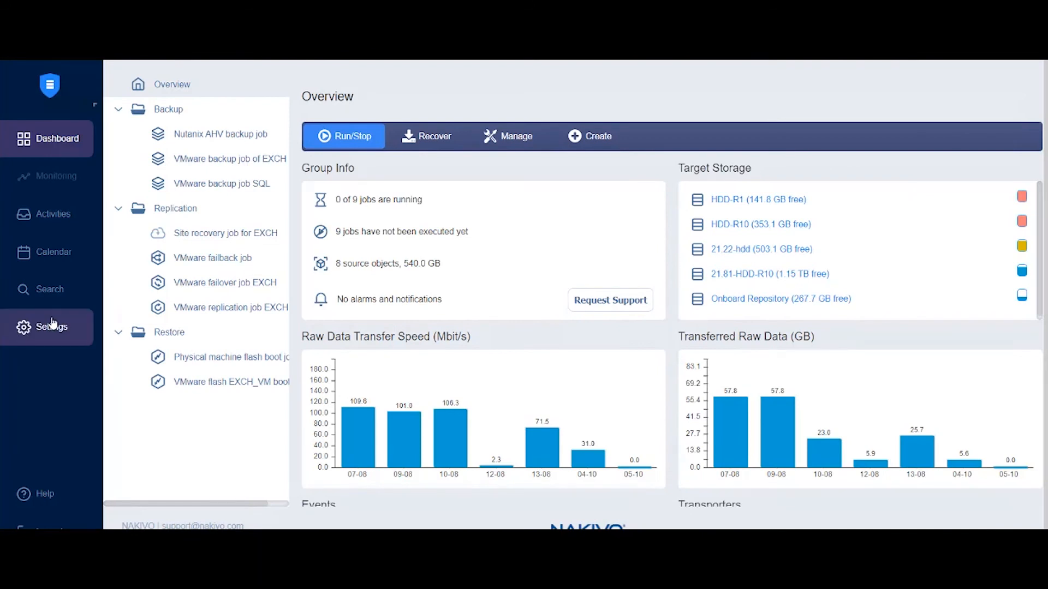
Return to Settings > Users & Roles and view the AD Groups list
left_click(51, 326)
left_click(177, 197)
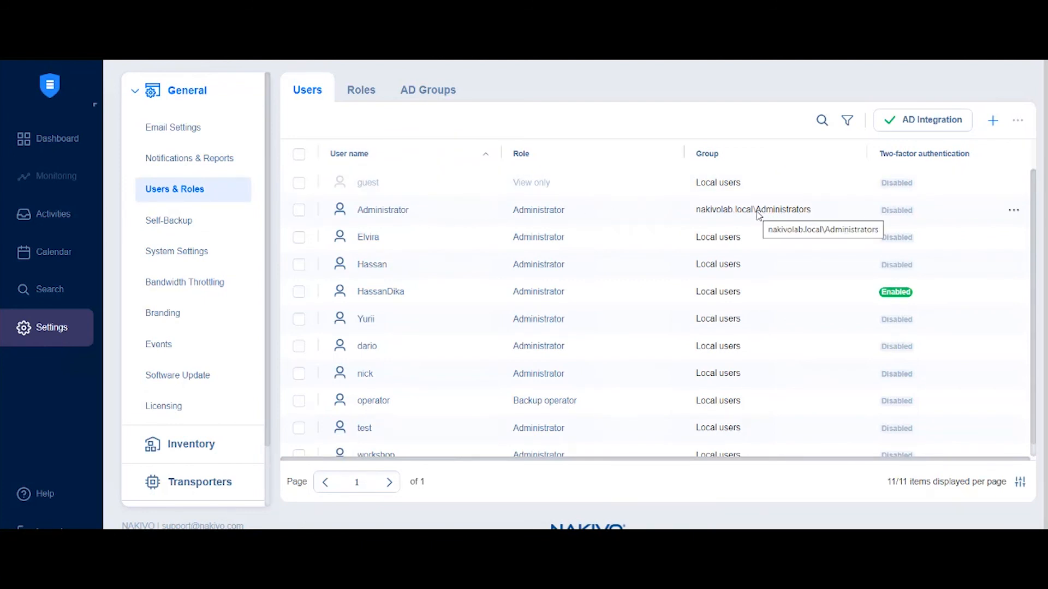
left_click(441, 96)
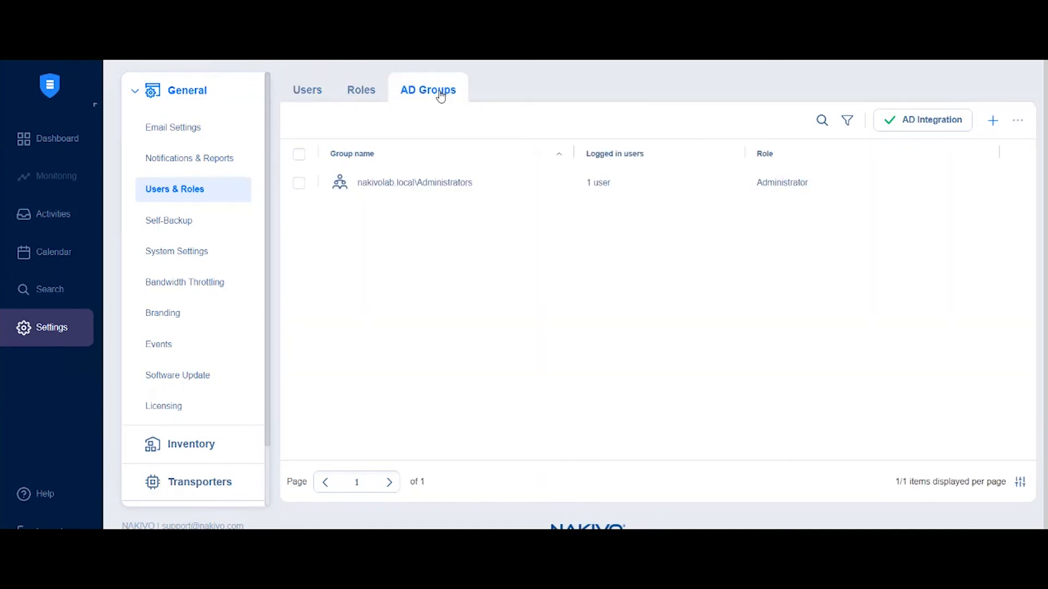